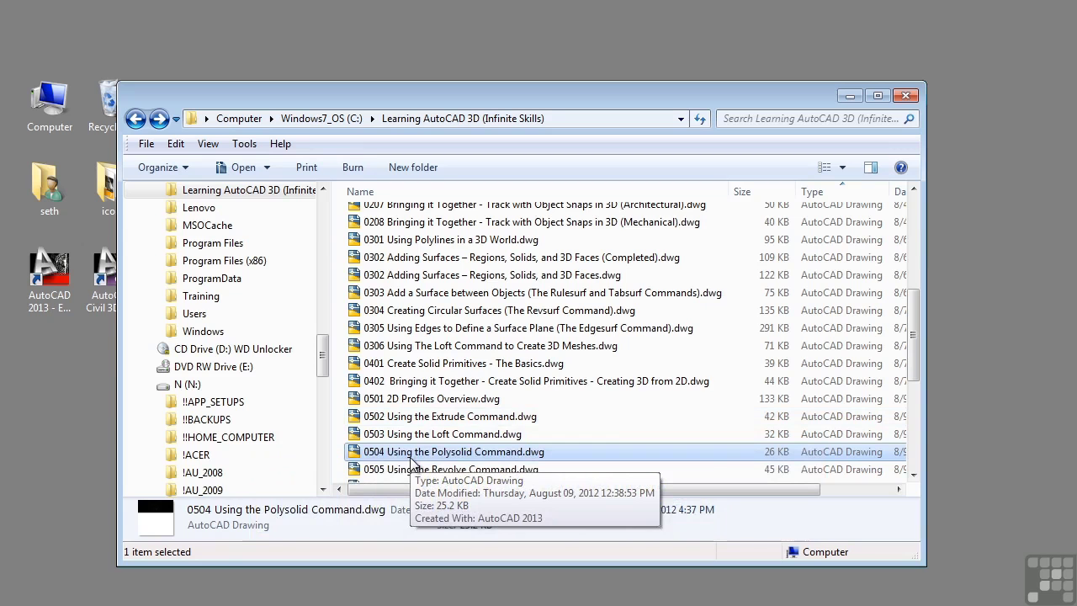
Step: Switch to AutoCAD and check the value of the DELOBJ system variable without changing it
left_click(851, 100)
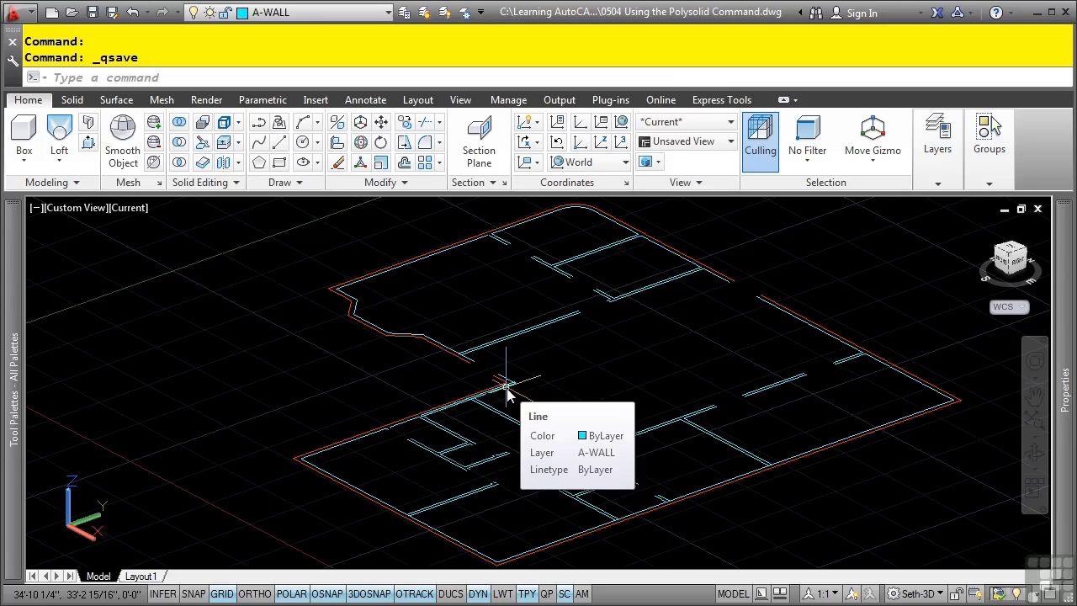
type("delobj")
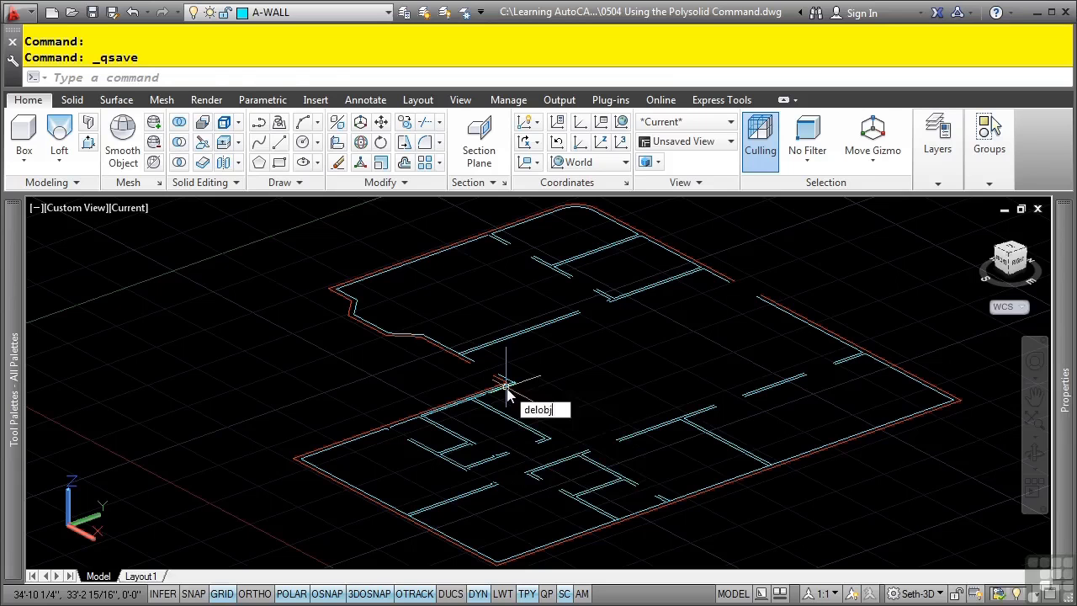
key("Return")
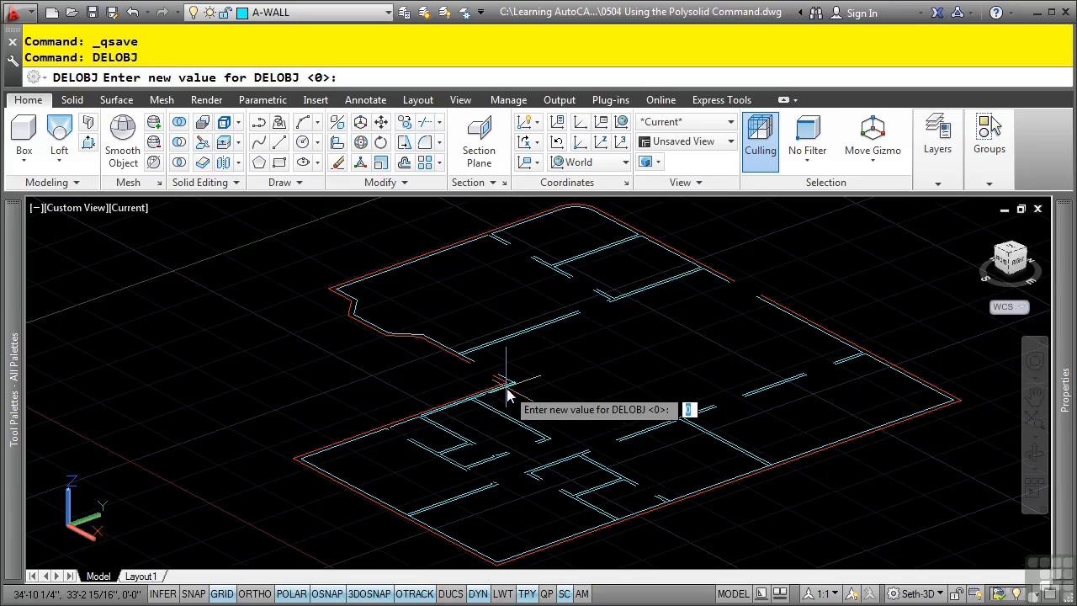
key("Escape")
key("Escape")
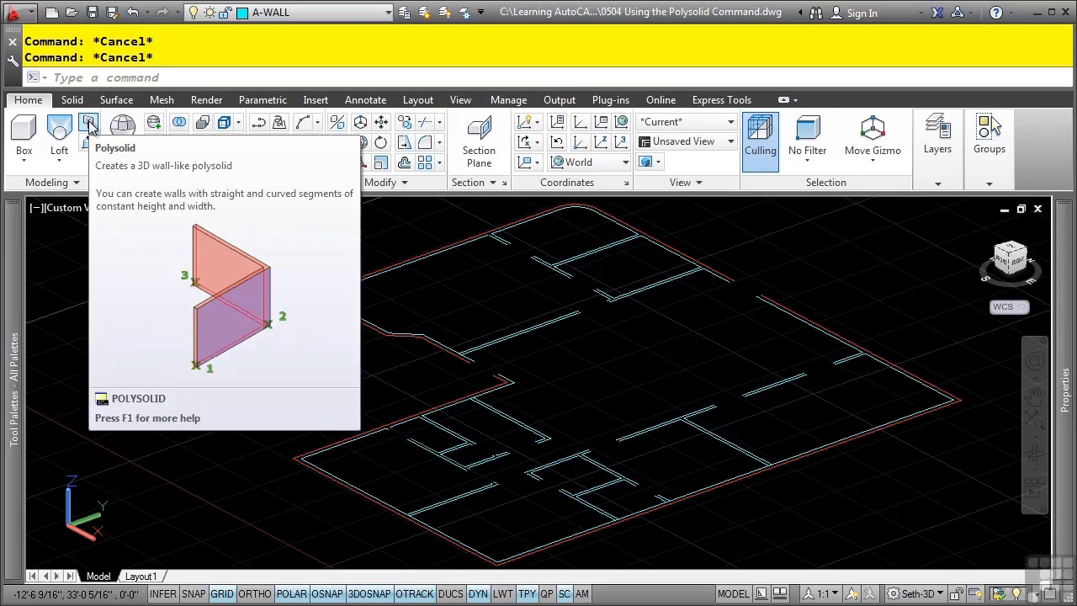
Step: Make A-WALL-OUTER the current layer and set up Polysolid with a width of 5.5 inches and Left justification
left_click(280, 12)
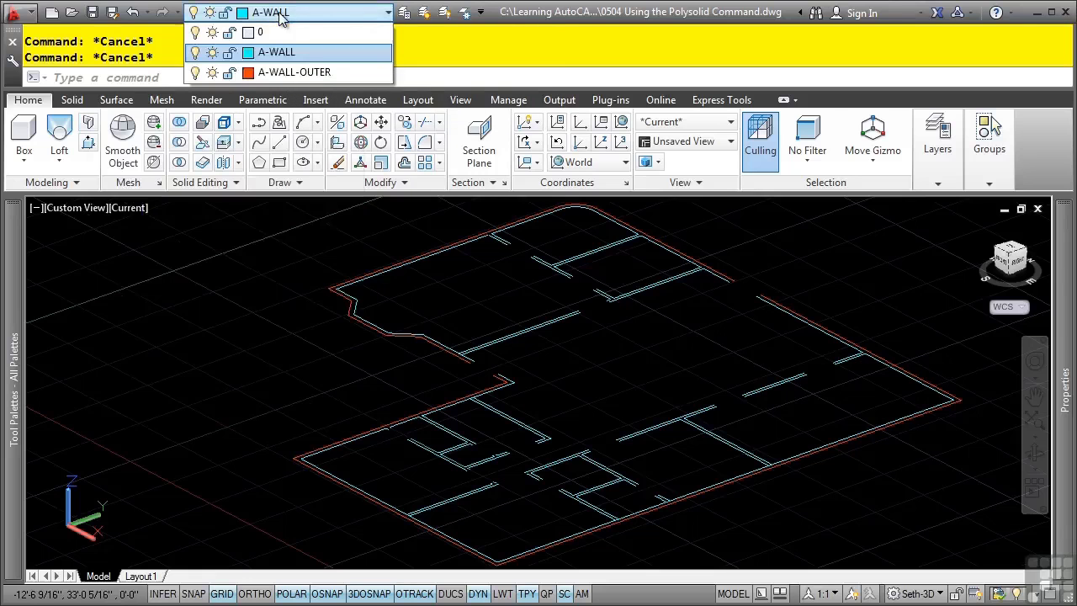
left_click(301, 73)
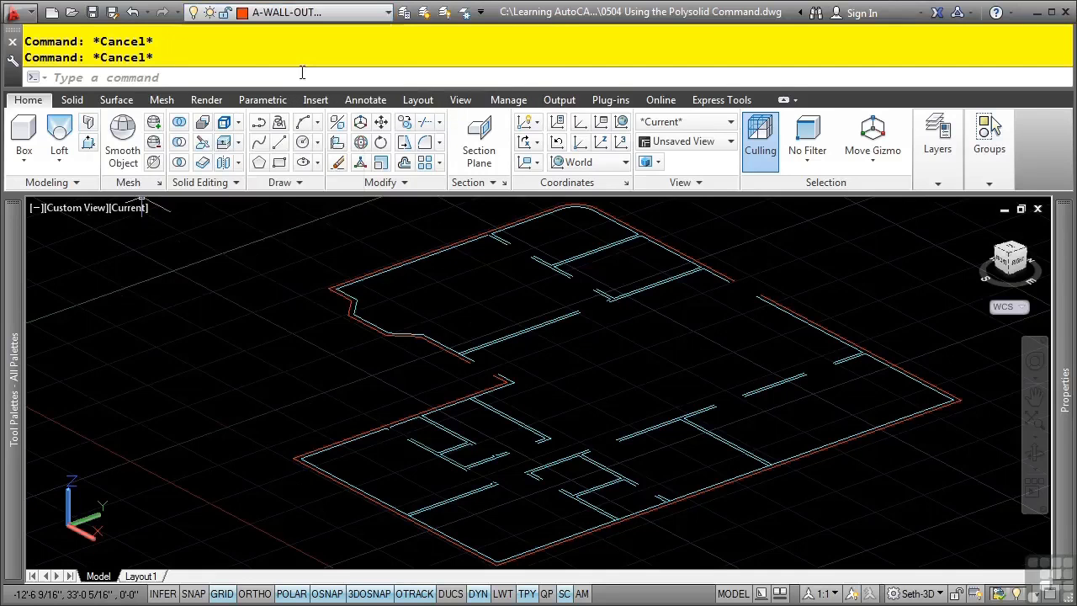
left_click(88, 122)
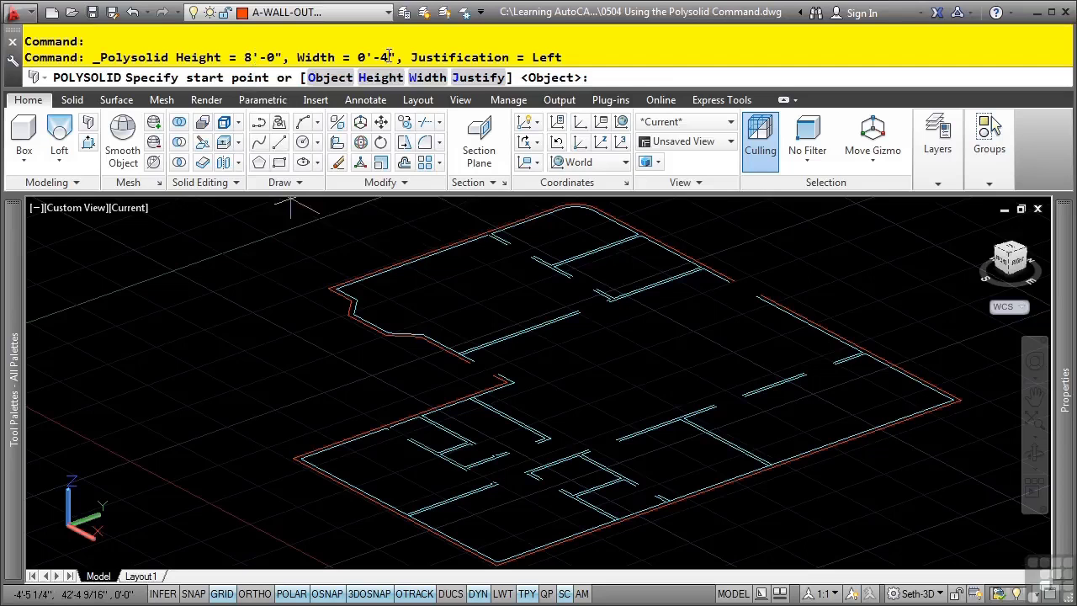
left_click(431, 79)
type("5.5")
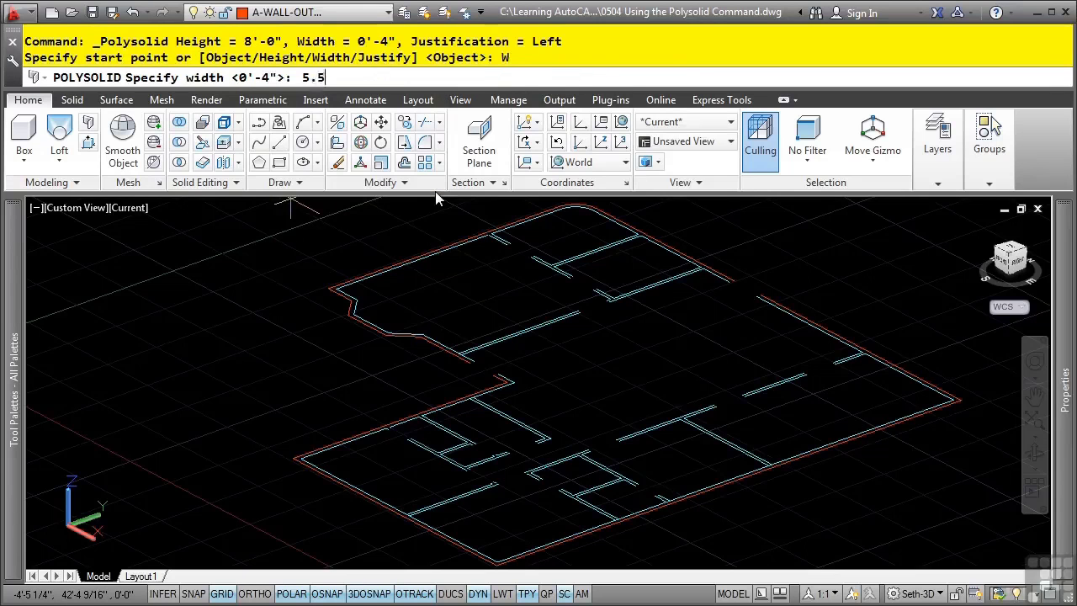
key("Return")
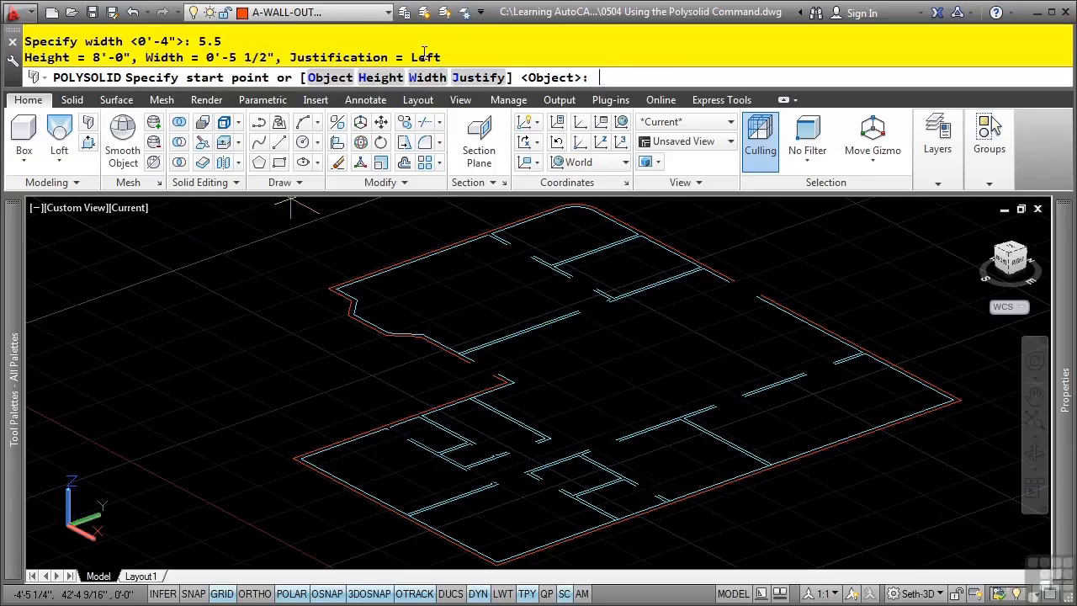
left_click(473, 79)
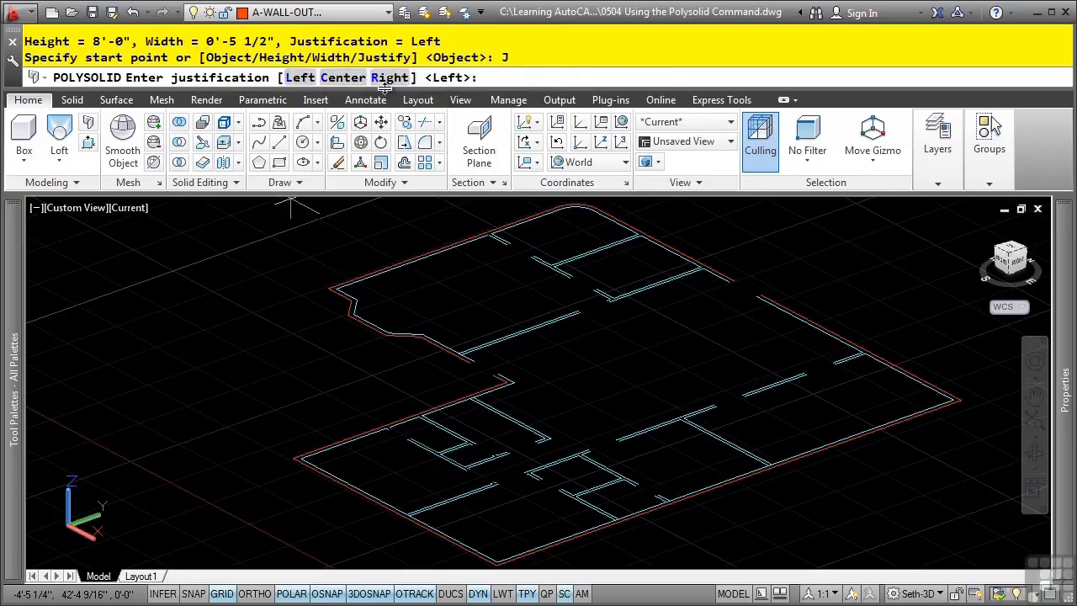
key("Return")
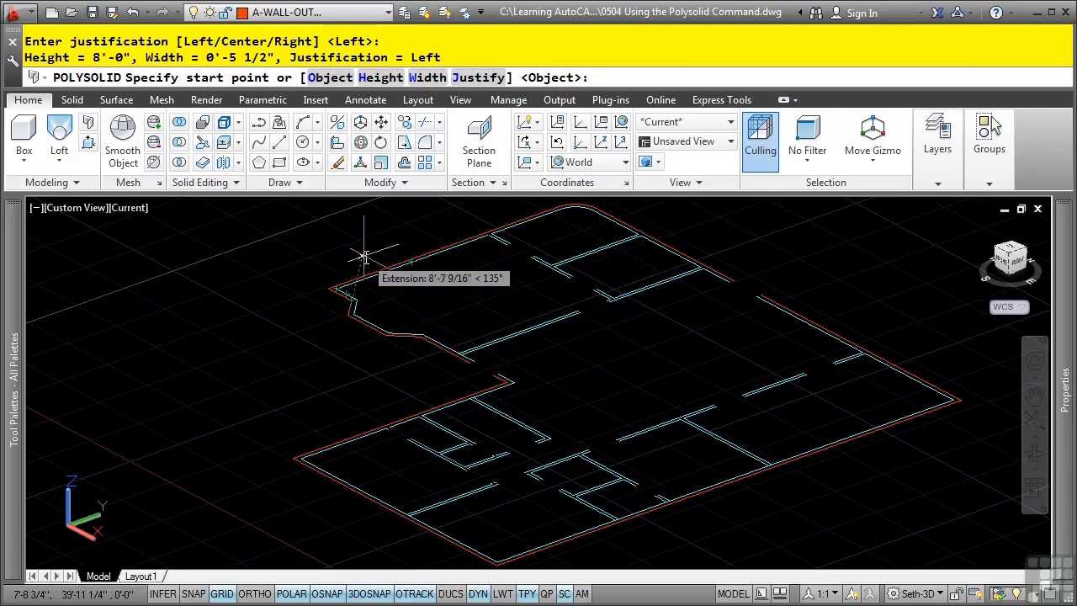
Step: Convert the red outer wall outline with the rounded corner and angled bay into a polysolid
key("Return")
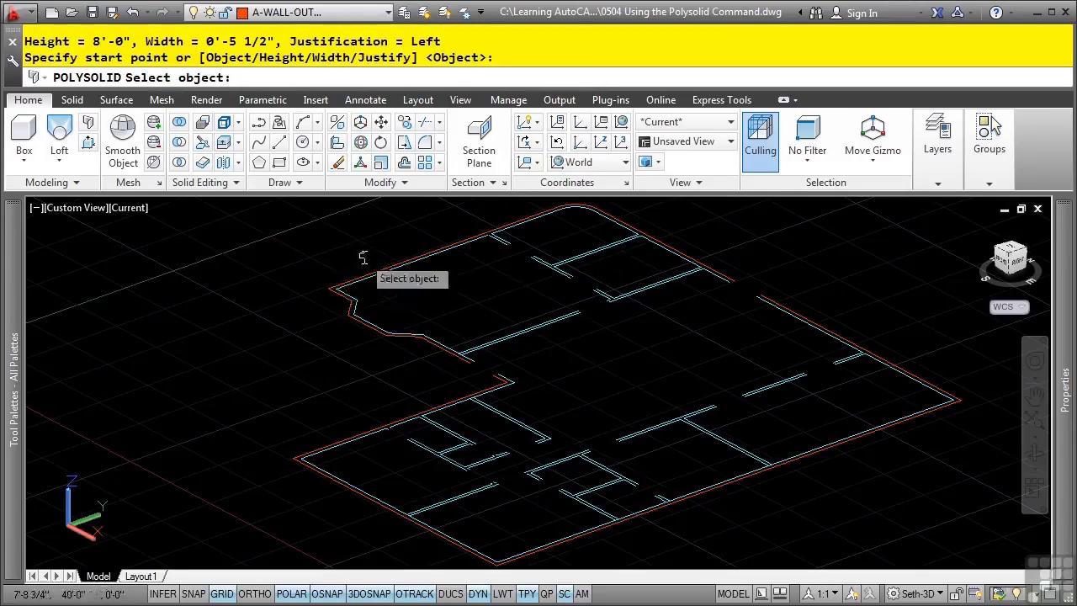
left_click(333, 295)
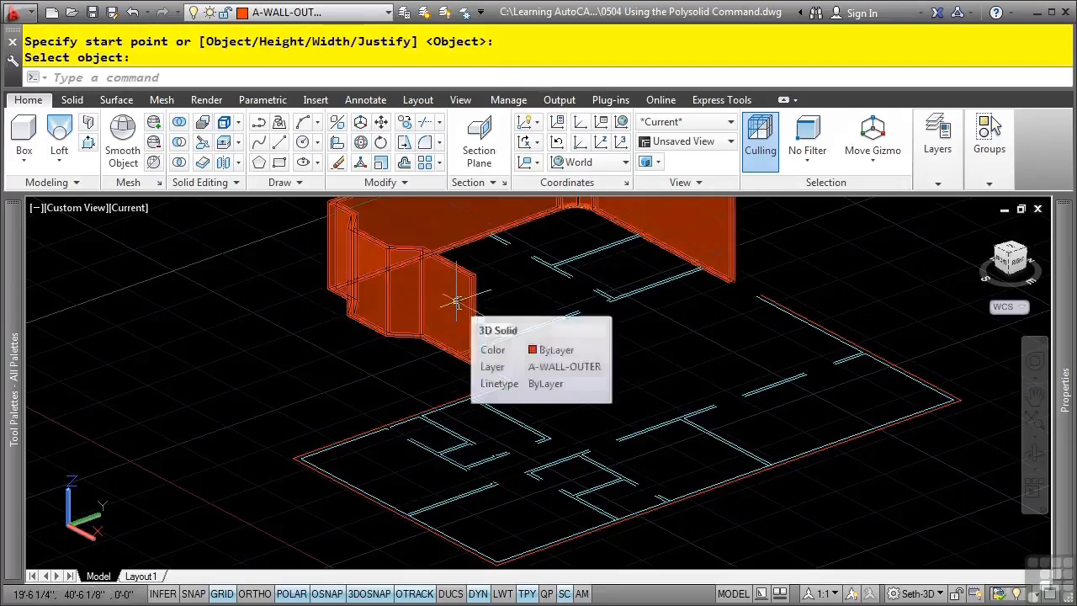
scroll(517, 365, "up", 2)
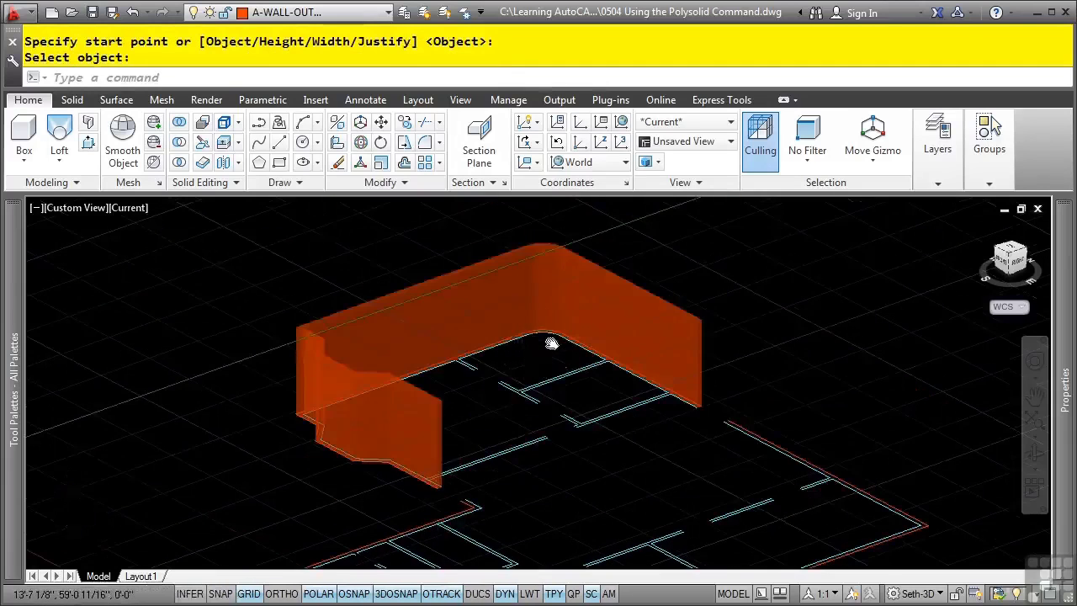
scroll(538, 353, "up", 5)
scroll(551, 338, "down", 5)
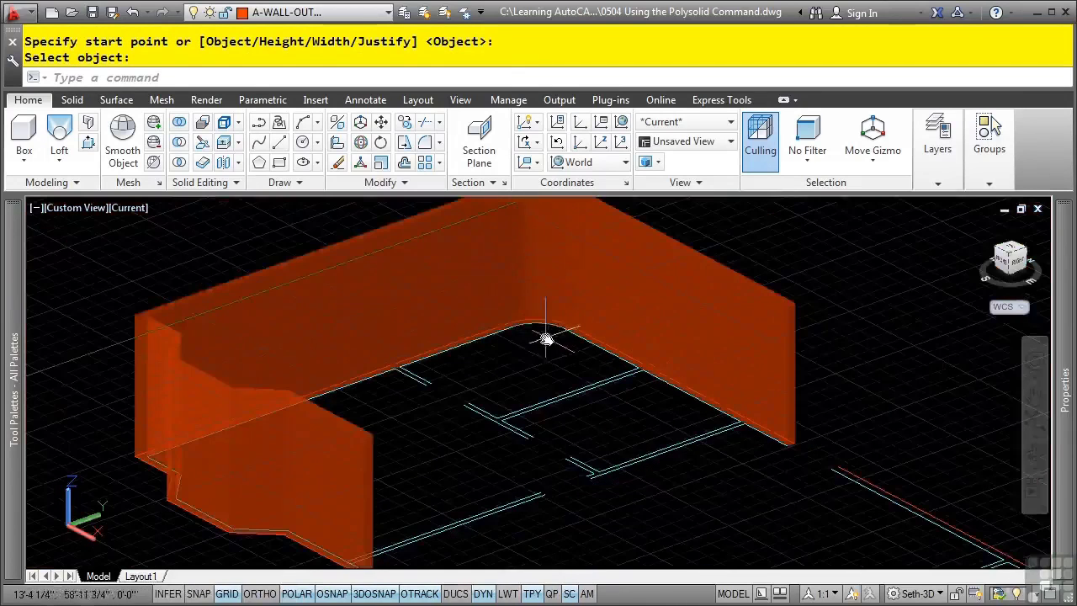
Step: Convert the other red outer wall outline into a polysolid with the same settings
middle_click_drag(468, 363, 577, 396, "shift")
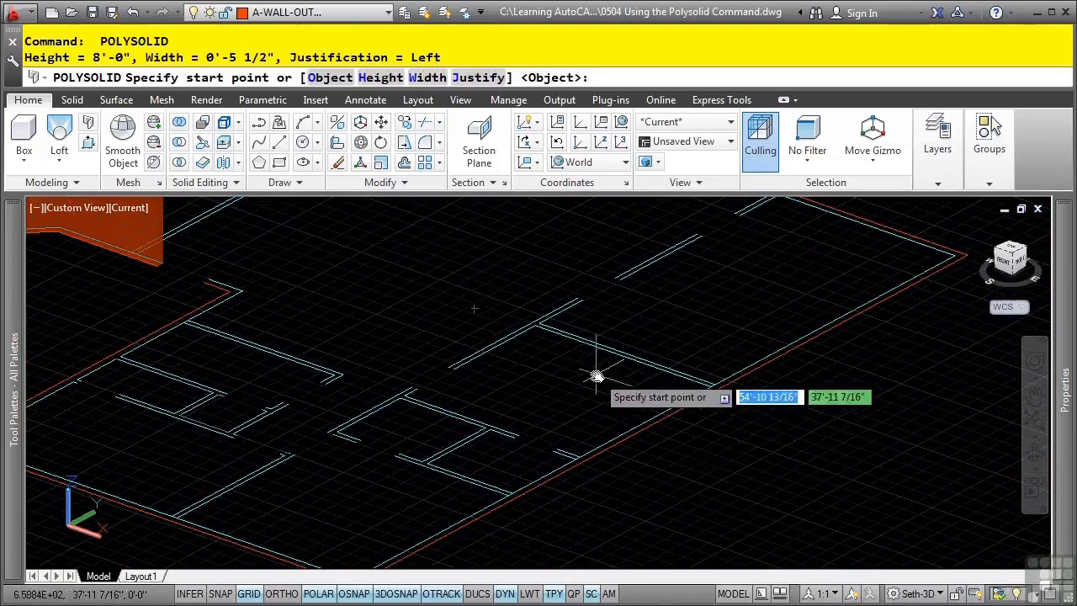
key("Return")
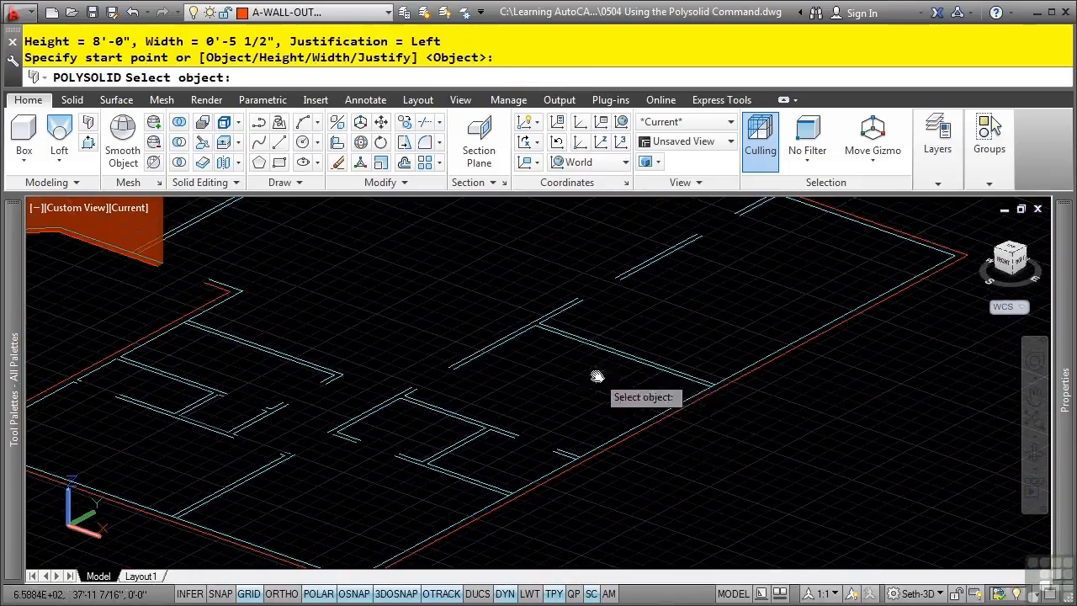
left_click(660, 422)
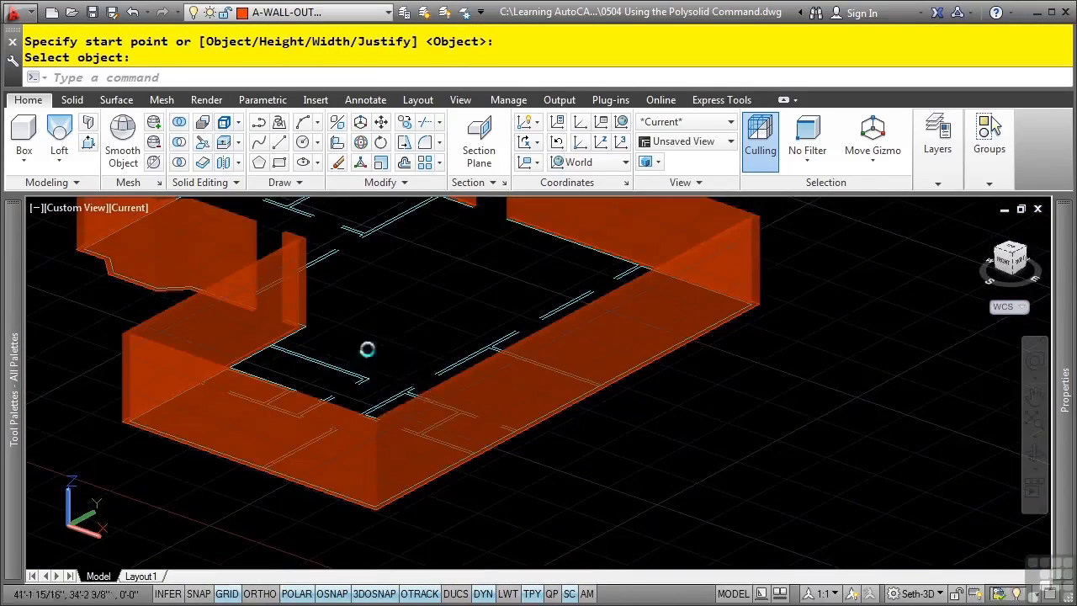
middle_click_drag(366, 348, 456, 450, "shift")
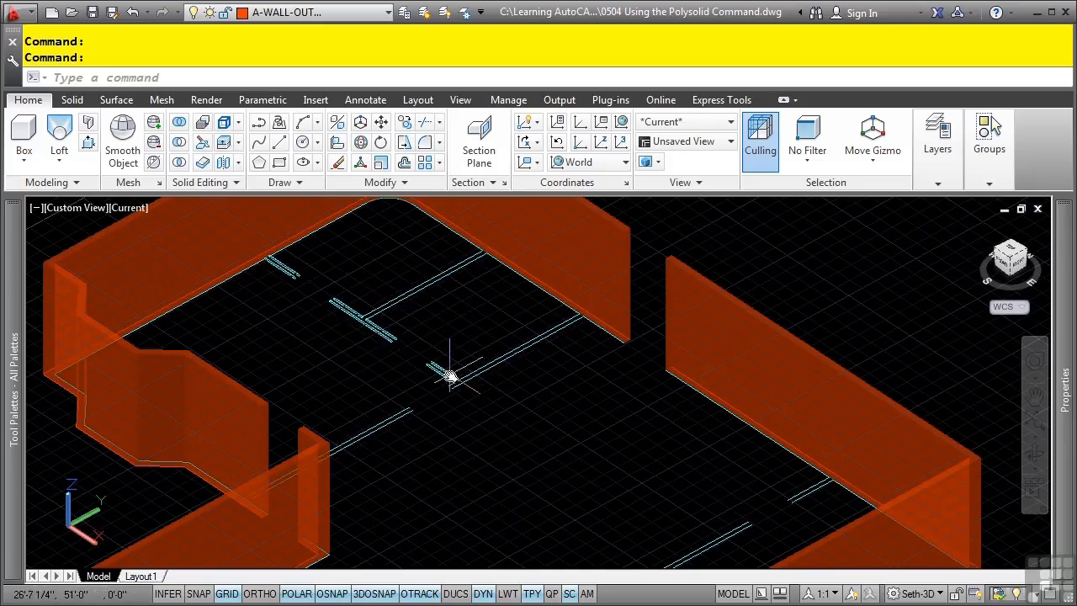
mouse_move(450, 376)
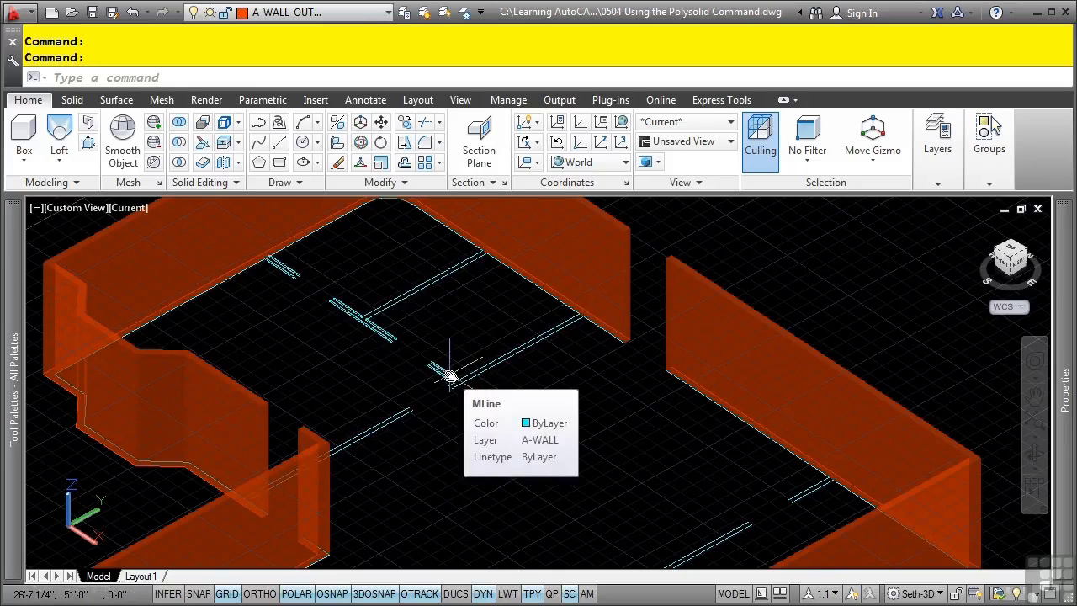
key("Return")
key("Escape")
key("Escape")
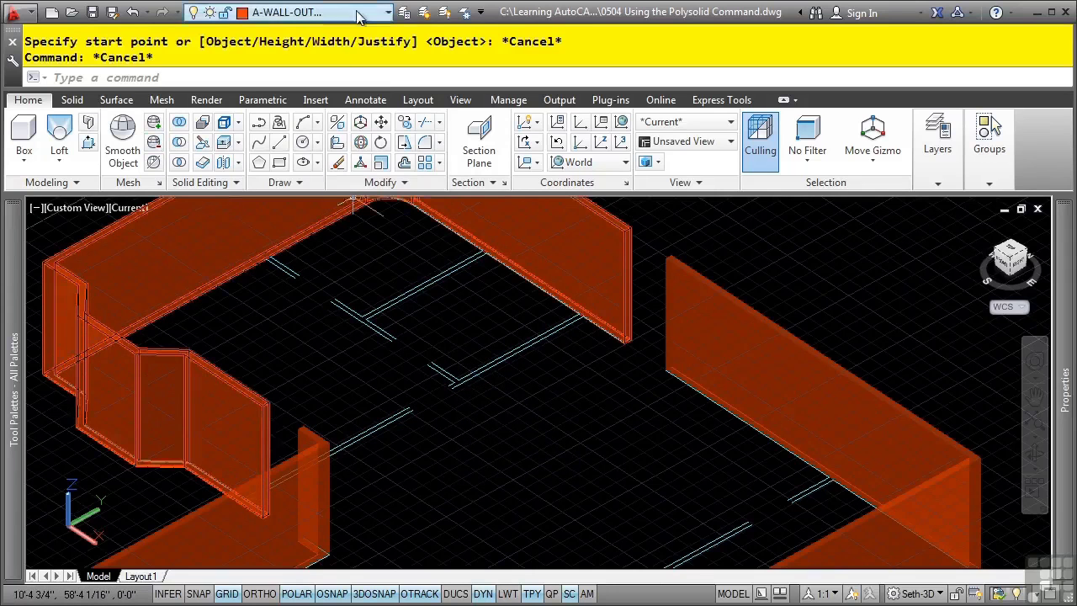
Step: Make A-WALL the current layer and set the Polysolid width to 4 inches
left_click(358, 17)
left_click(291, 50)
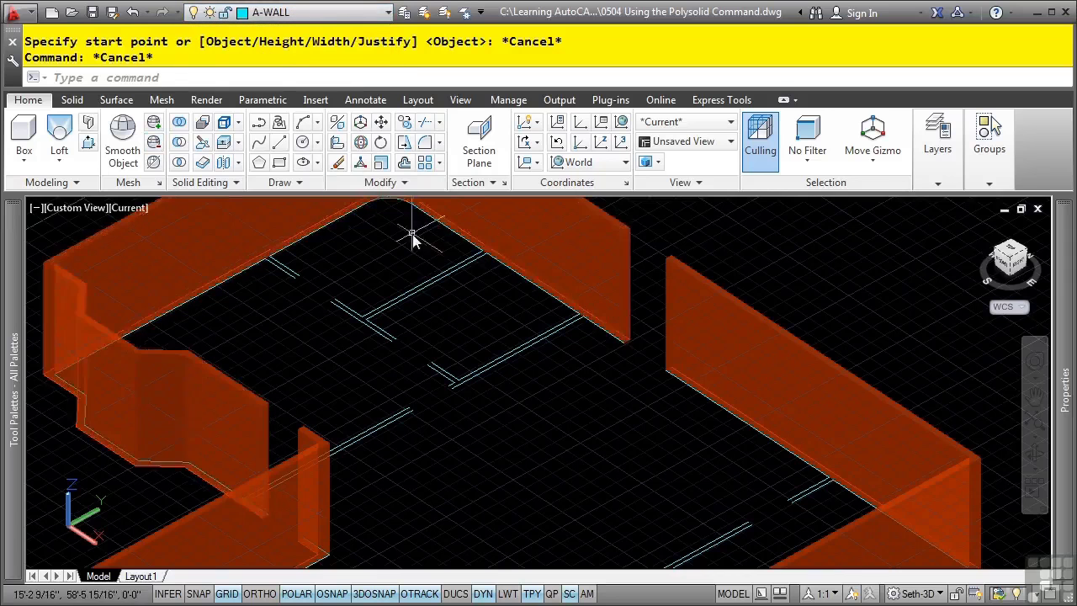
left_click(88, 123)
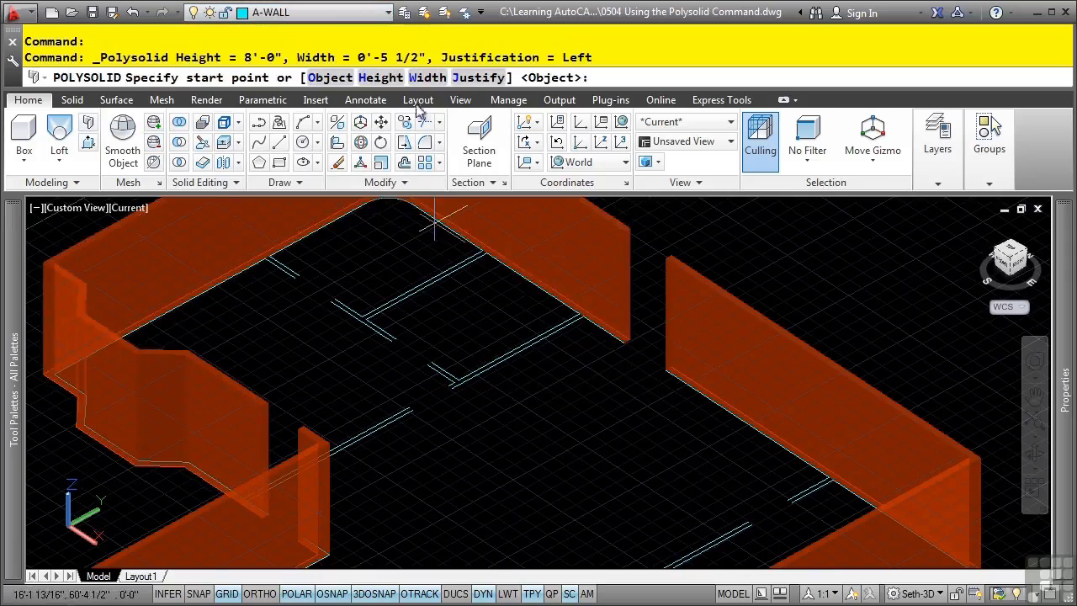
type("w")
key("Return")
type("4")
key("Return")
Step: Draw a polysolid along the short interior wall stub, starting where it meets the outer wall near the rounded corner
scroll(293, 272, "up", 3)
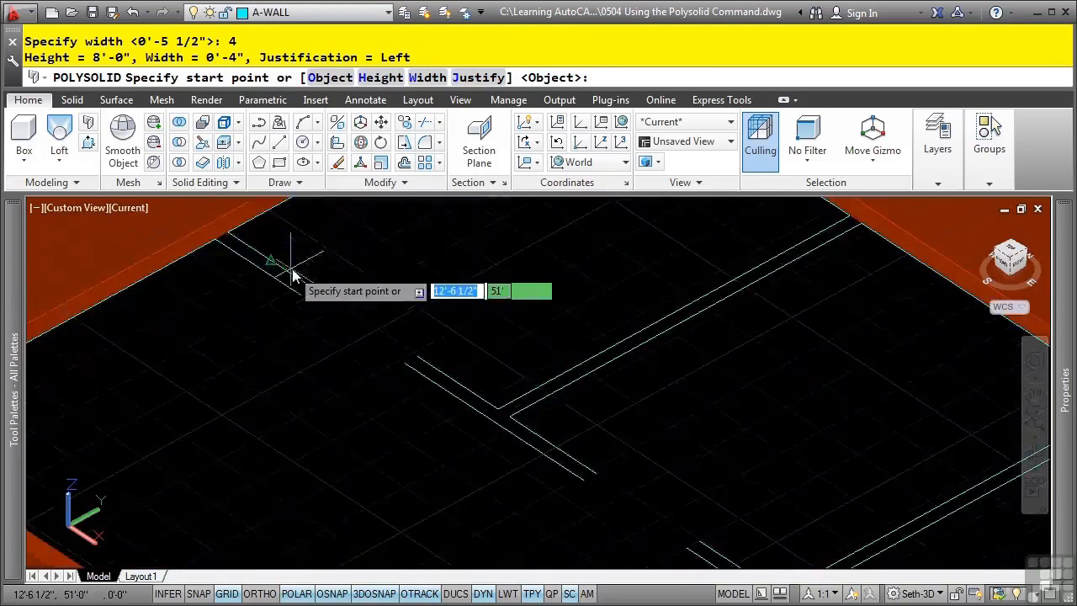
middle_click_drag(297, 272, 329, 353)
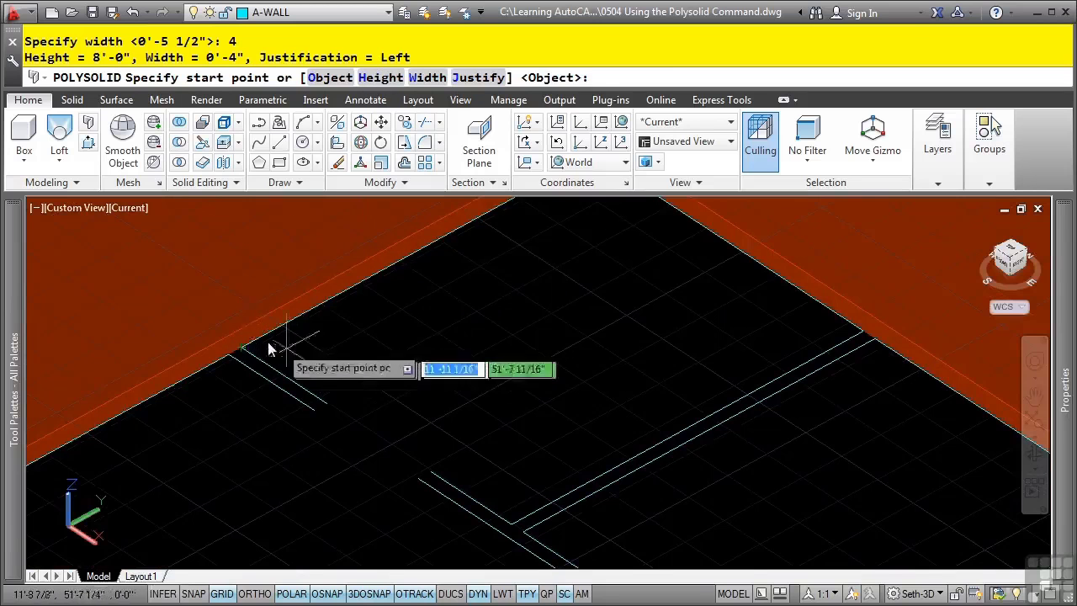
left_click(242, 350)
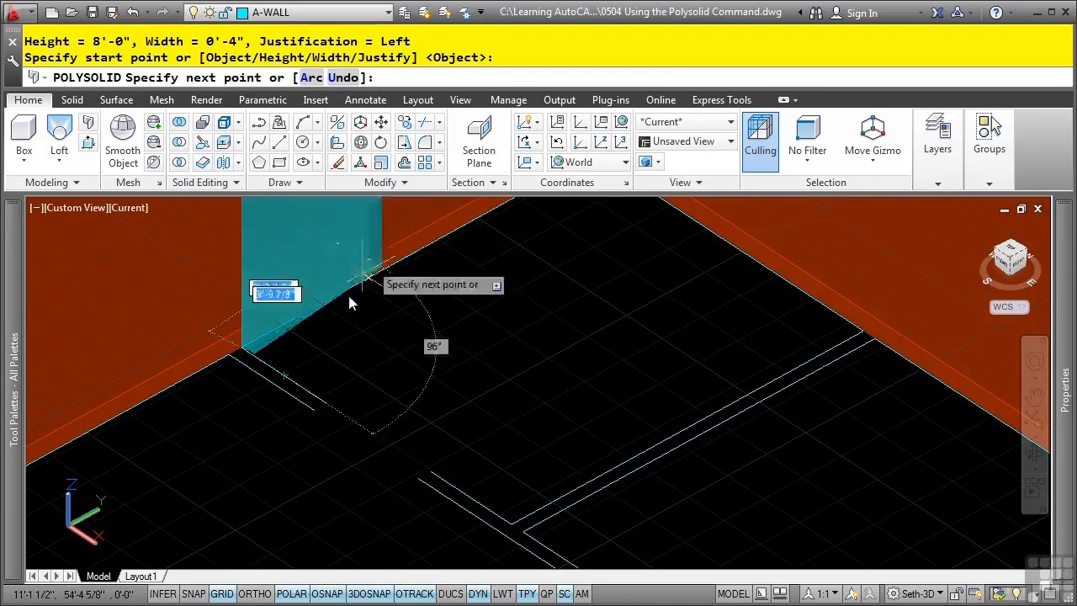
left_click(496, 437)
middle_click_drag(505, 443, 337, 303)
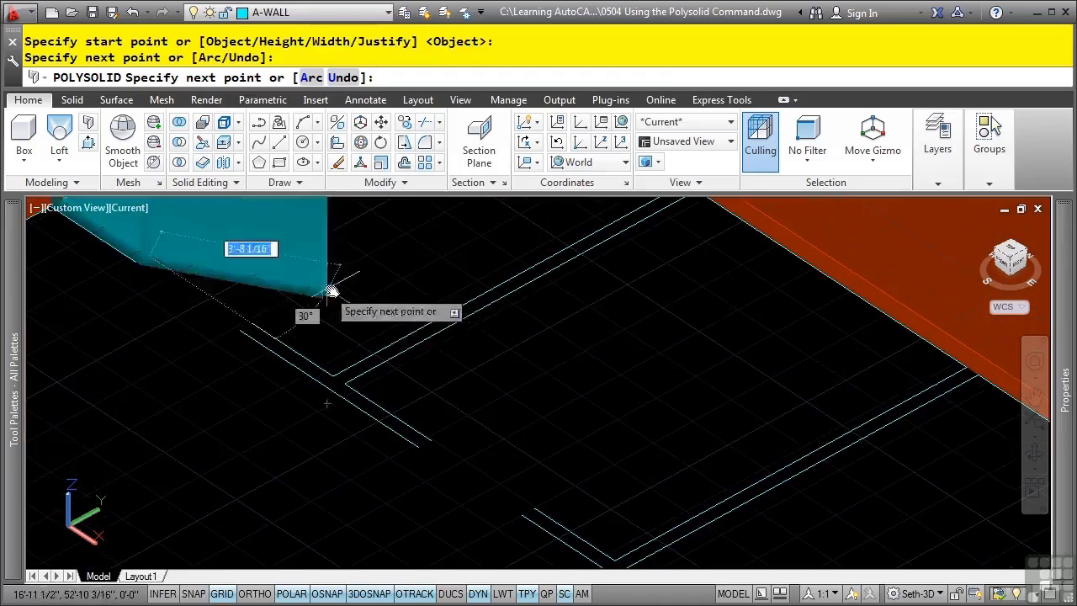
key("Return")
Step: Draw a polysolid along the short interior wall in line with the stub, from end to end across the T-junction
key("Return")
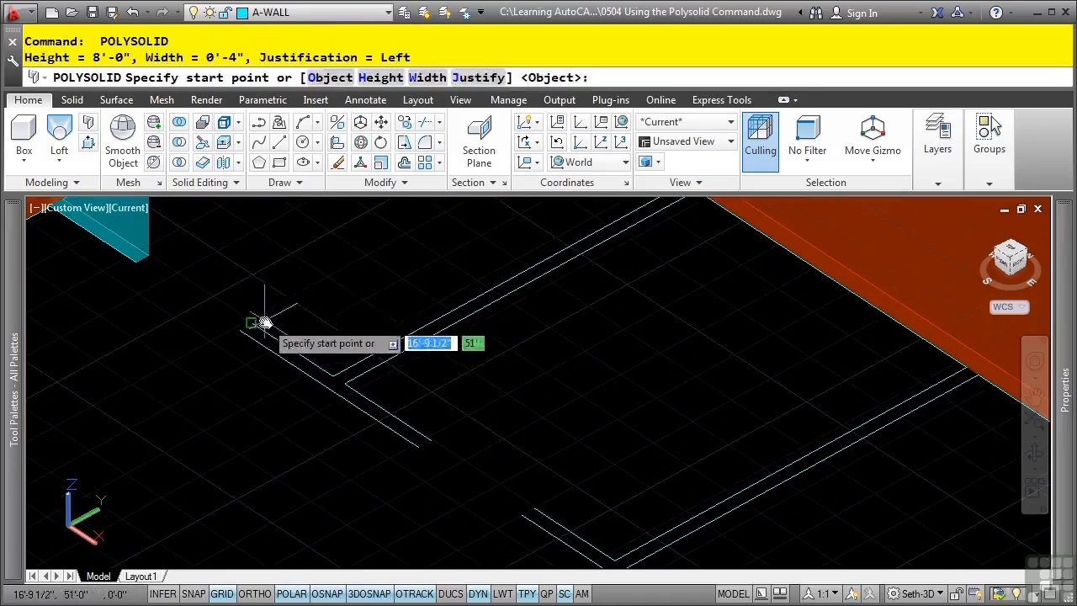
left_click(258, 315)
left_click(416, 436)
middle_click_drag(497, 408, 413, 379, "shift")
key("Return")
Step: Draw a polysolid along the perpendicular interior wall running from the T-junction to the outer wall
key("Return")
left_click(354, 289)
middle_click_drag(365, 289, 446, 336, "shift")
left_click(641, 305)
middle_click_drag(641, 305, 471, 368, "shift")
key("Return")
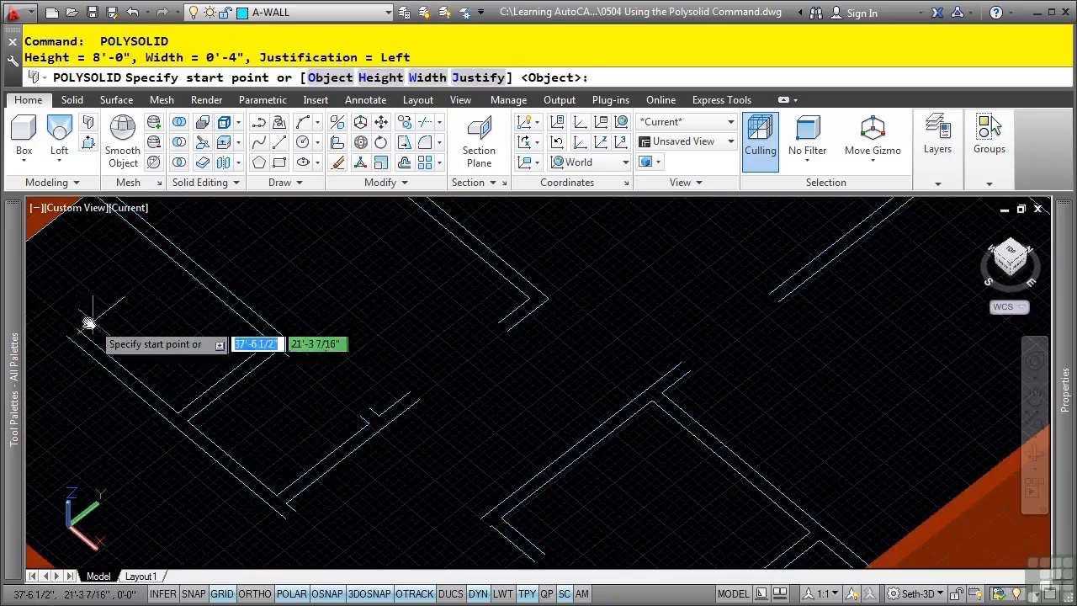
Step: In the small-room cluster, draw polysolids along the long interior wall and the perpendicular wall at its end
left_click(88, 323)
left_click(297, 519)
key("Return")
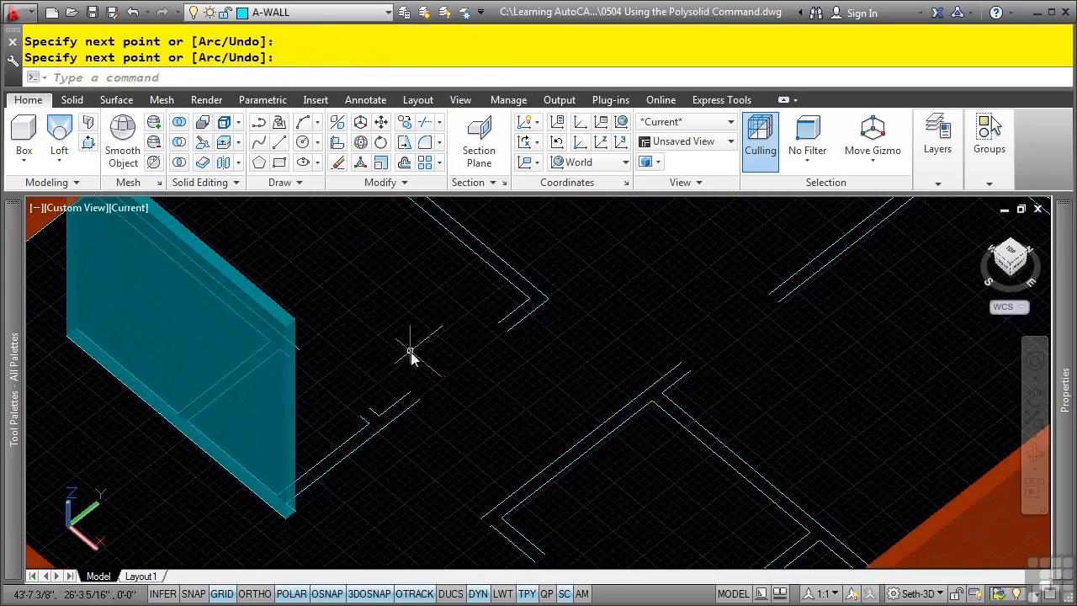
key("Return")
left_click(296, 515)
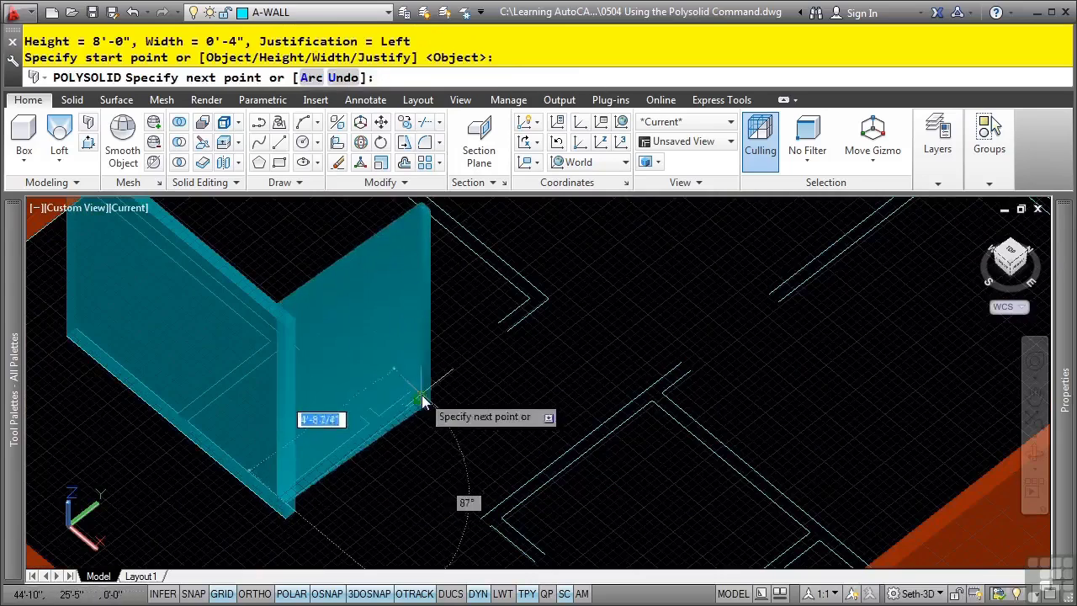
left_click(419, 392)
key("Return")
Step: Draw a polysolid along the interior wall parallel to the cluster's long wall, starting at the outer wall
middle_click_drag(422, 388, 337, 413, "shift")
key("Return")
mouse_move(373, 303)
middle_mouse_down()
mouse_move(384, 368)
mouse_move(388, 279)
mouse_move(372, 312)
middle_mouse_up()
left_click(352, 223)
left_click(367, 326)
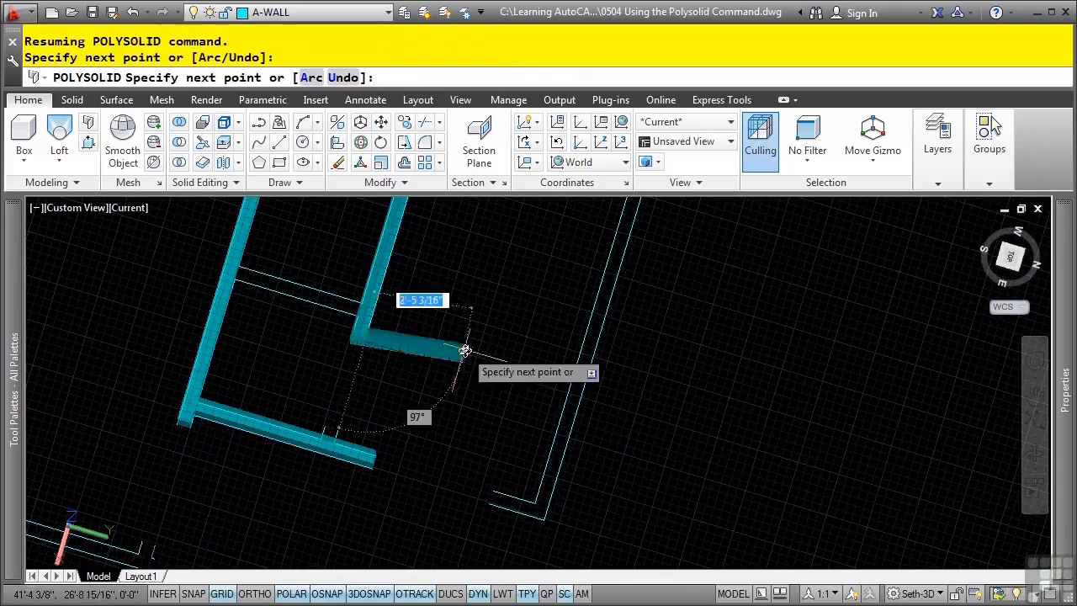
key("Return")
Step: Draw a polysolid along the short cross wall connecting the cluster's two parallel interior walls
key("Return")
left_click(252, 270)
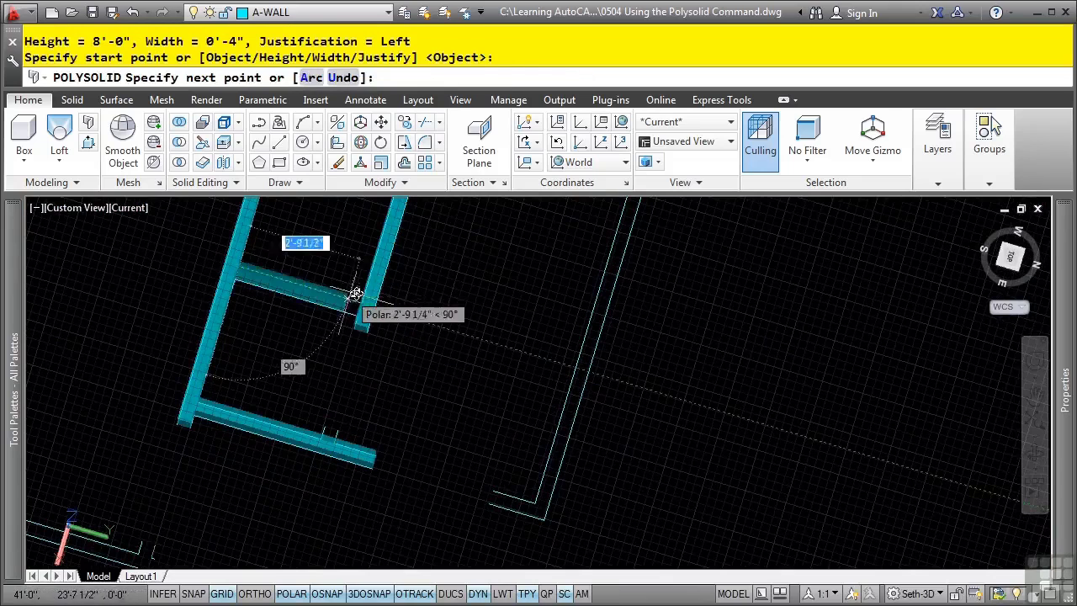
left_click(364, 299)
key("Return")
Step: Select one of the interior polysolid walls, examine its properties, and clear the selection
scroll(507, 343, "down", 4)
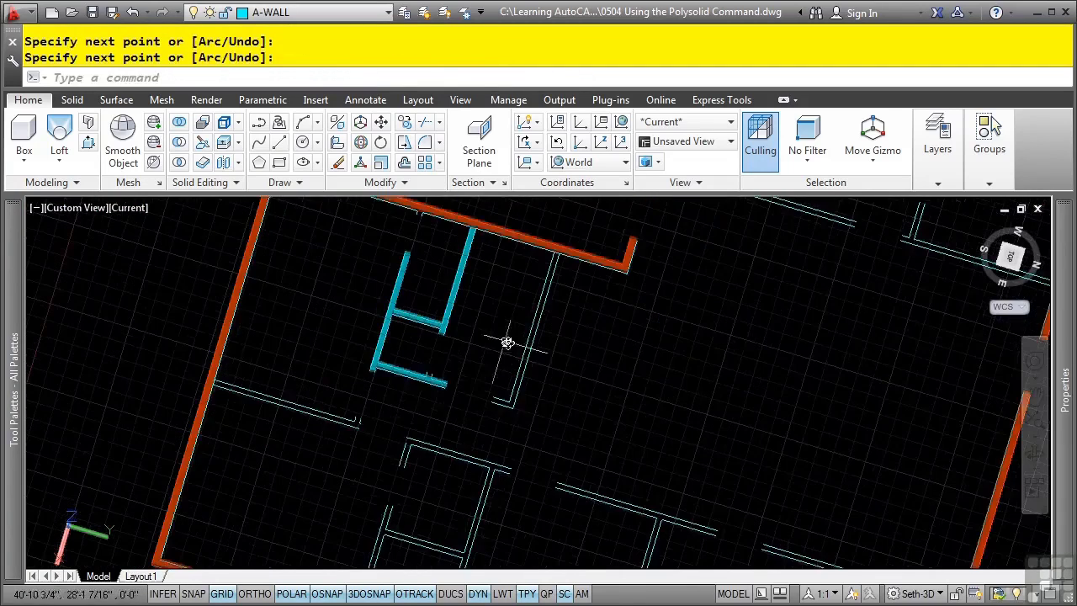
middle_click_drag(443, 416, 774, 328, "shift")
middle_click(631, 296)
middle_click(631, 296)
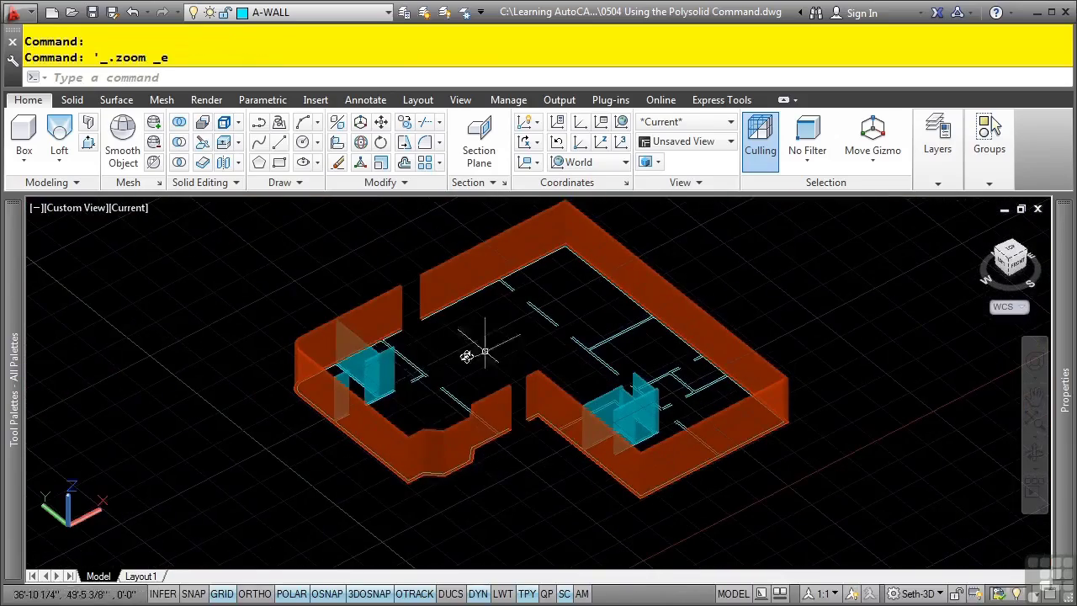
left_click(383, 376)
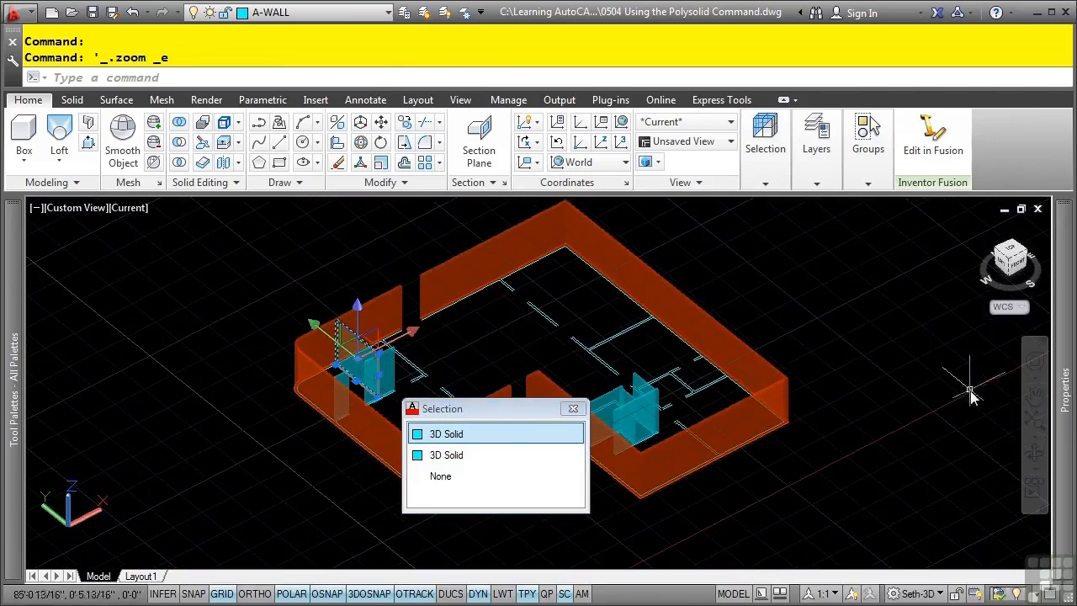
mouse_move(1070, 437)
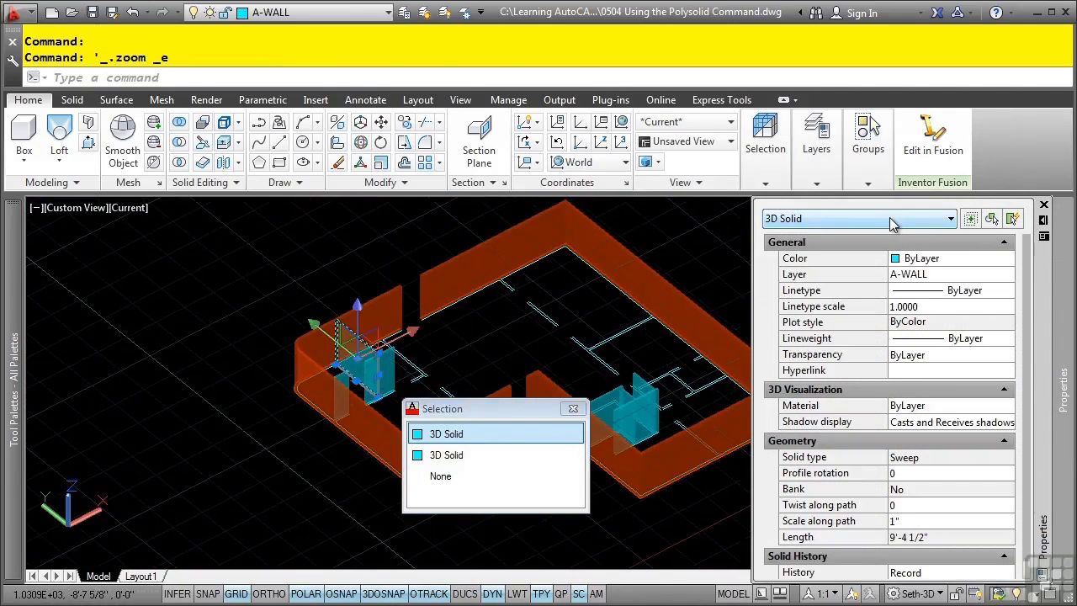
key("Escape")
key("Escape")
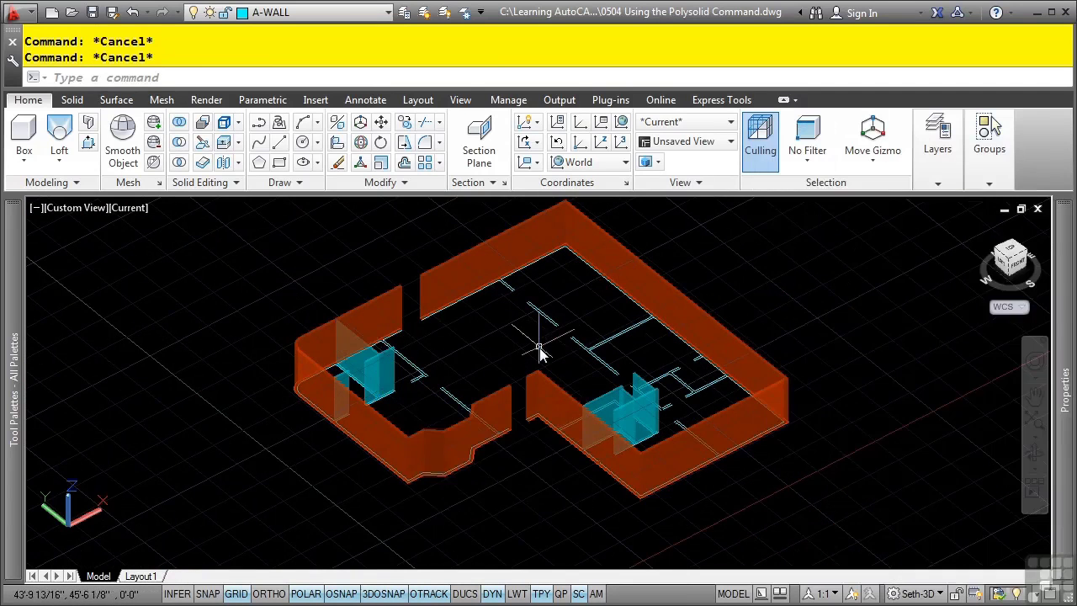